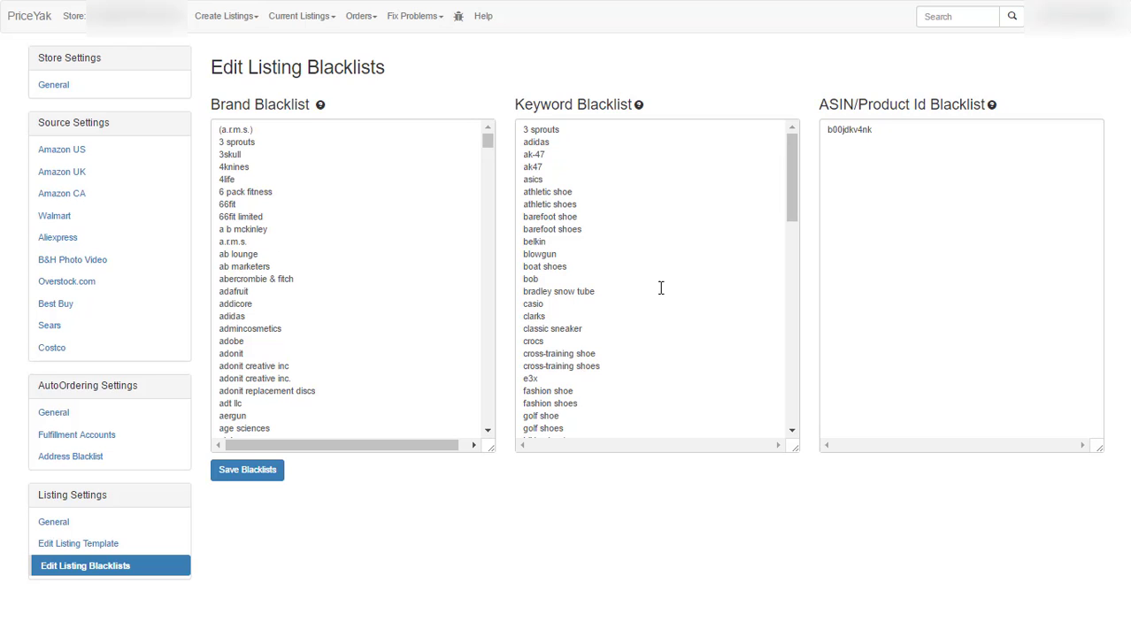
Add the keyword "testing" on its own line below "boat shoes" in the Keyword Blacklist and save the blacklists.
{"action": "left_click", "coordinate": [587, 265]}
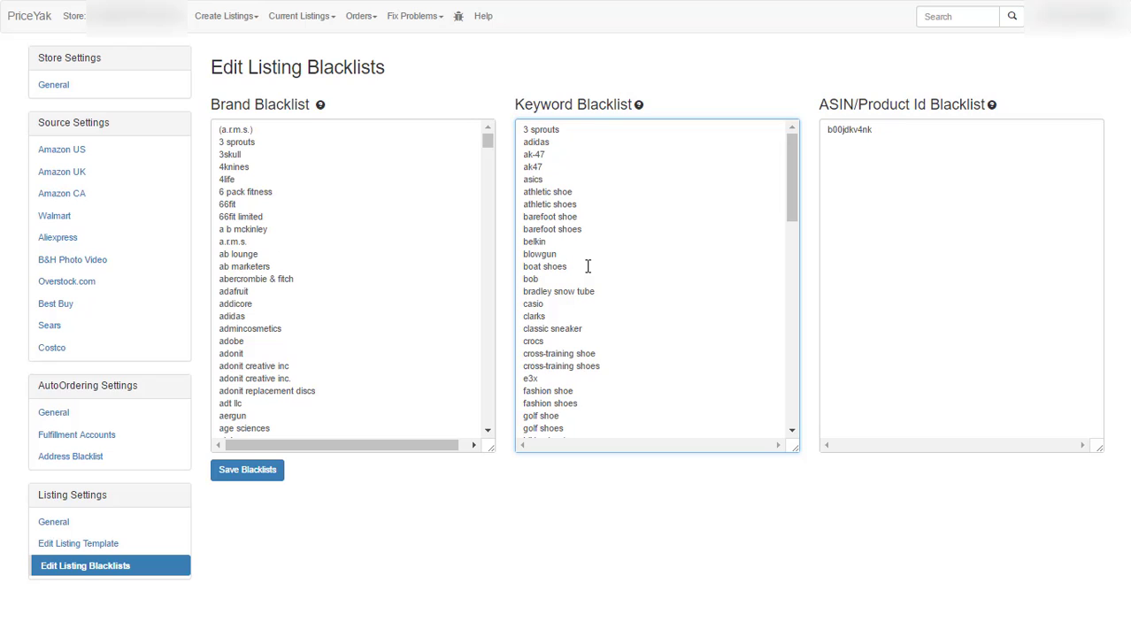
{"action": "key", "text": "Return"}
{"action": "type", "text": "test"}
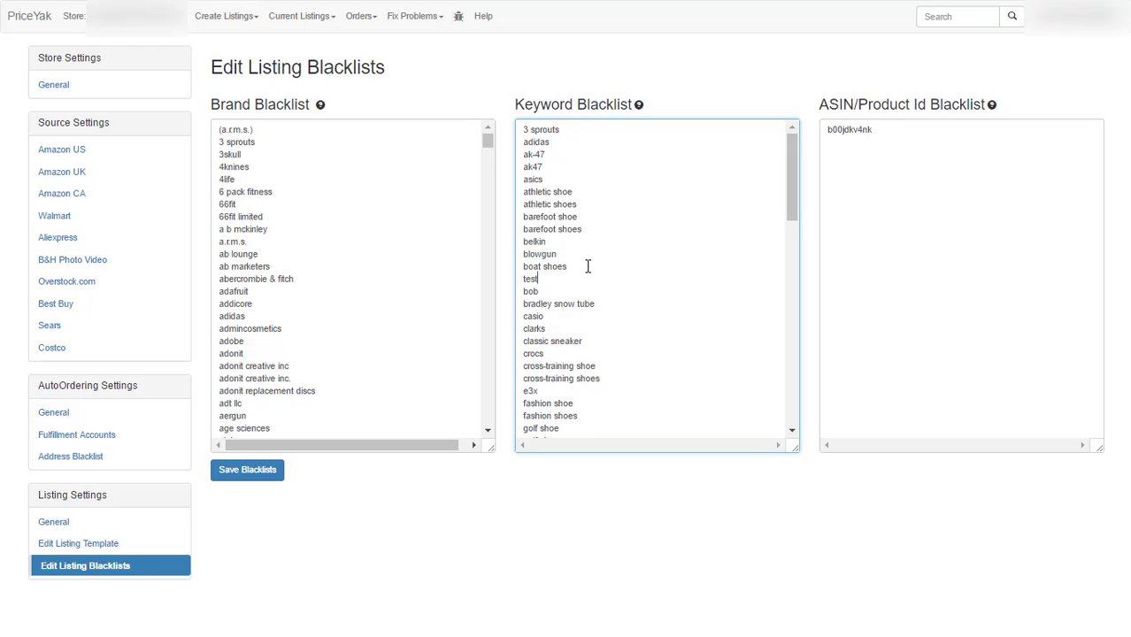
{"action": "type", "text": "ing"}
{"action": "left_click", "coordinate": [259, 478]}
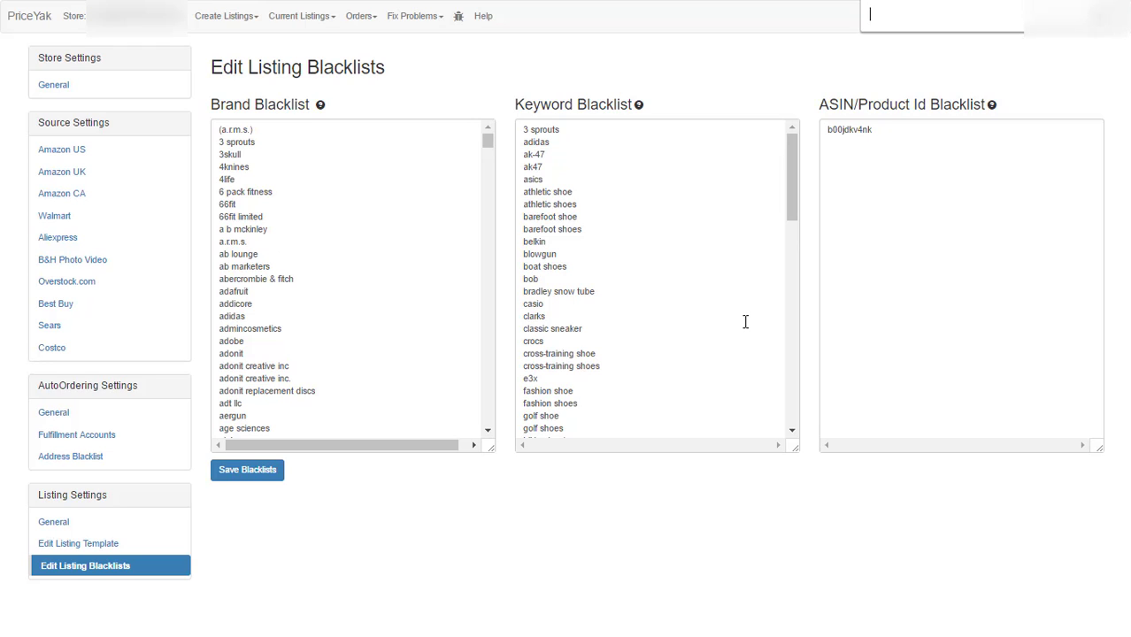
Find "testing" on the page, remove that entry from the Keyword Blacklist, and save the blacklists.
{"action": "type", "text": "test"}
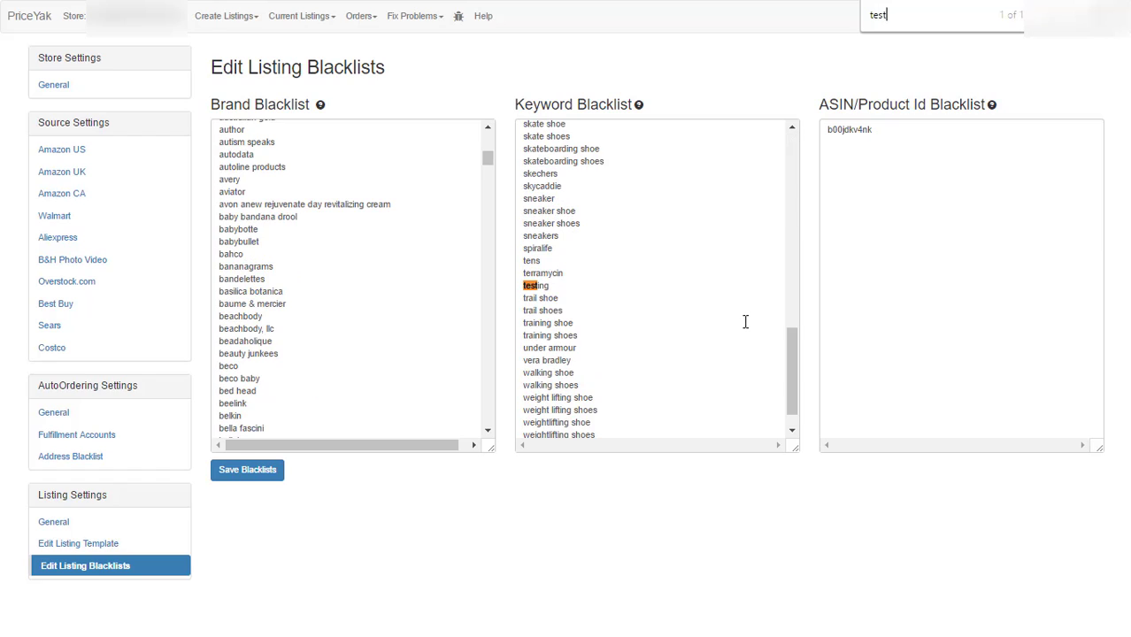
{"action": "type", "text": "ing"}
{"action": "left_click", "coordinate": [565, 285]}
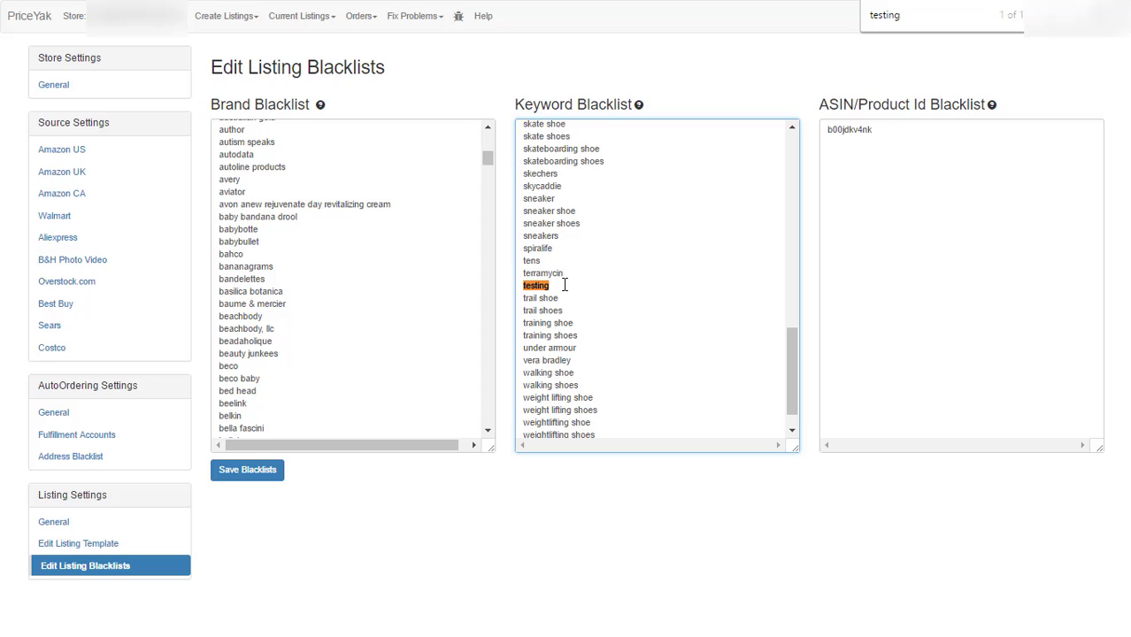
{"action": "key", "text": "BackSpace"}
{"action": "key", "text": "BackSpace"}
{"action": "key", "text": "BackSpace"}
{"action": "key", "text": "BackSpace"}
{"action": "key", "text": "BackSpace"}
{"action": "key", "text": "BackSpace"}
{"action": "key", "text": "BackSpace"}
{"action": "key", "text": "BackSpace"}
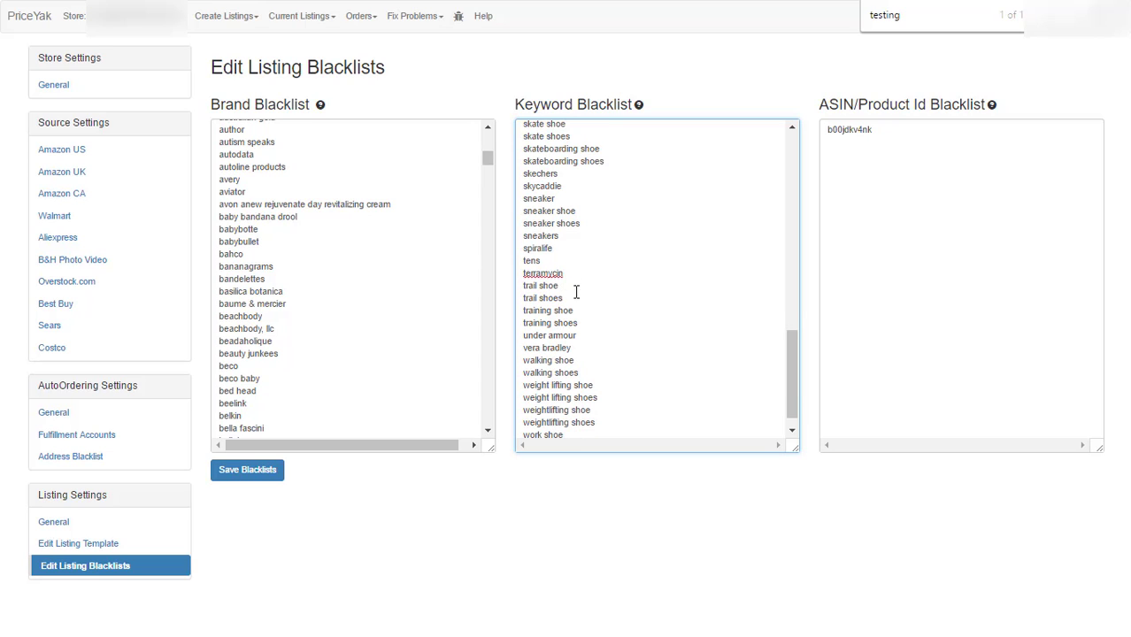
{"action": "left_click", "coordinate": [262, 476]}
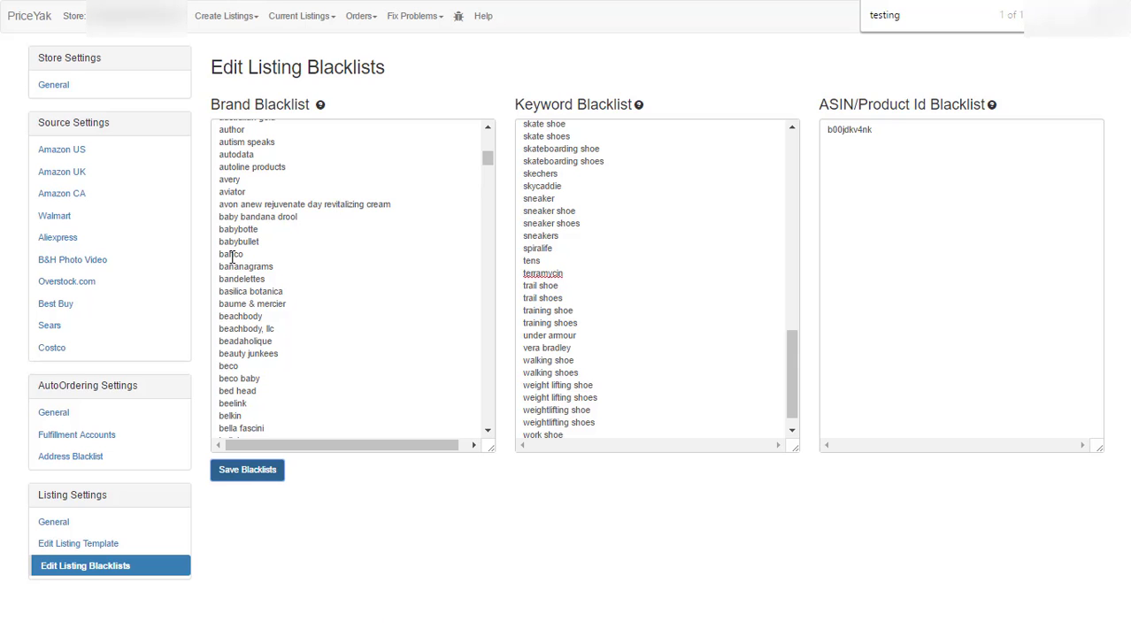
Look through the Brand Blacklist entries from beginning to end and highlight the "adidas" entry.
{"action": "scroll", "coordinate": [267, 323], "scroll_direction": "down", "scroll_amount": 8}
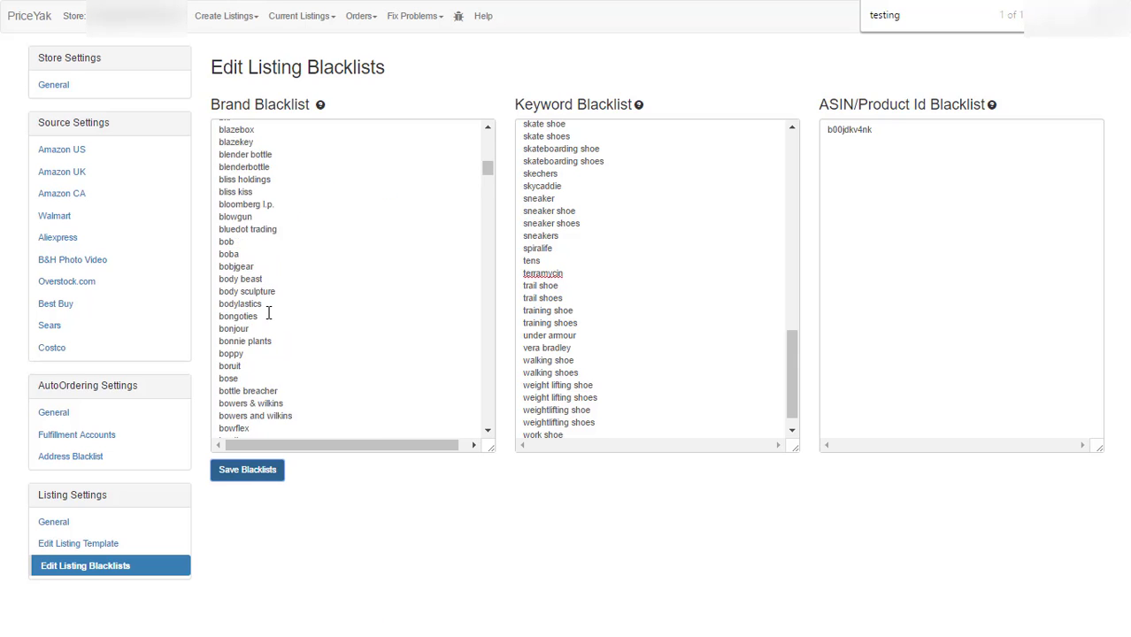
{"action": "scroll", "coordinate": [269, 299], "scroll_direction": "down", "scroll_amount": 10}
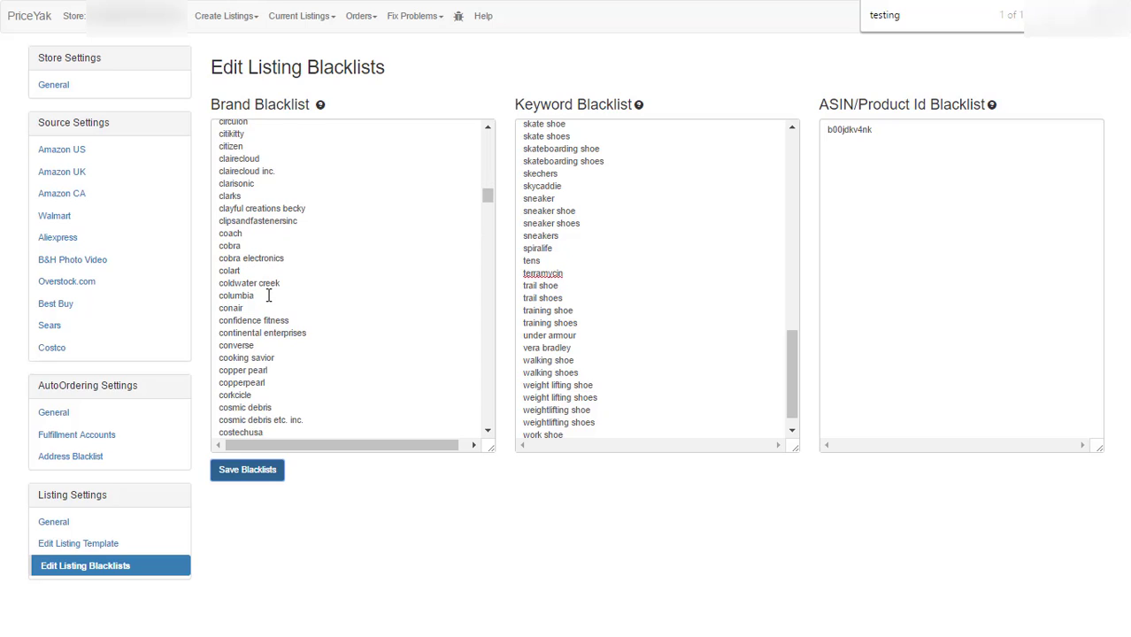
{"action": "scroll", "coordinate": [281, 292], "scroll_direction": "up", "scroll_amount": 20}
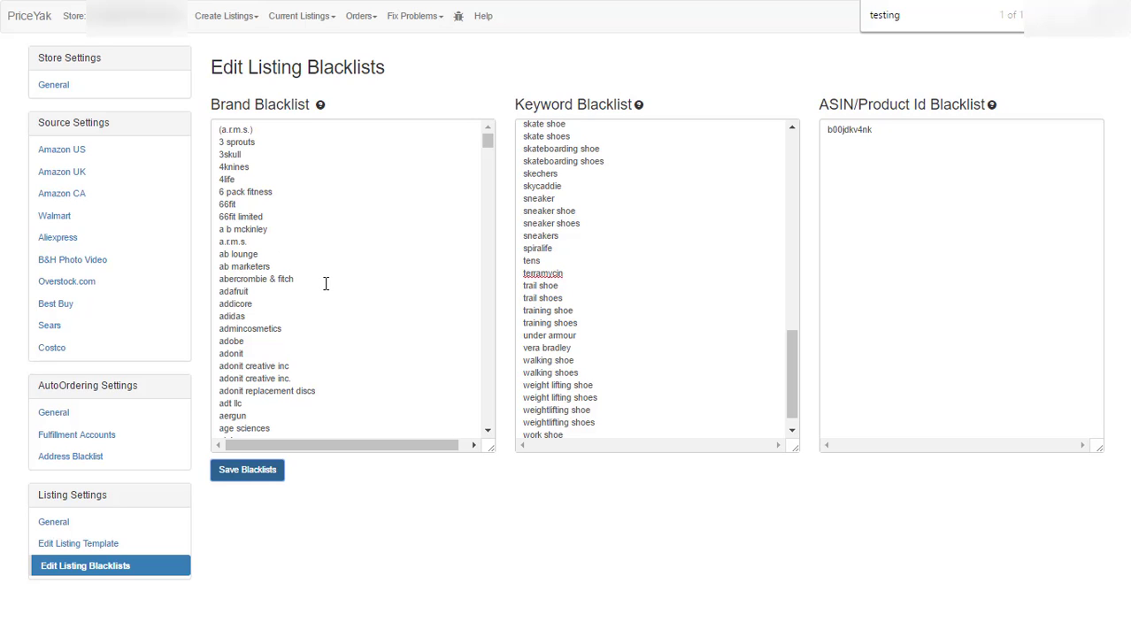
{"action": "scroll", "coordinate": [330, 282], "scroll_direction": "down", "scroll_amount": 10}
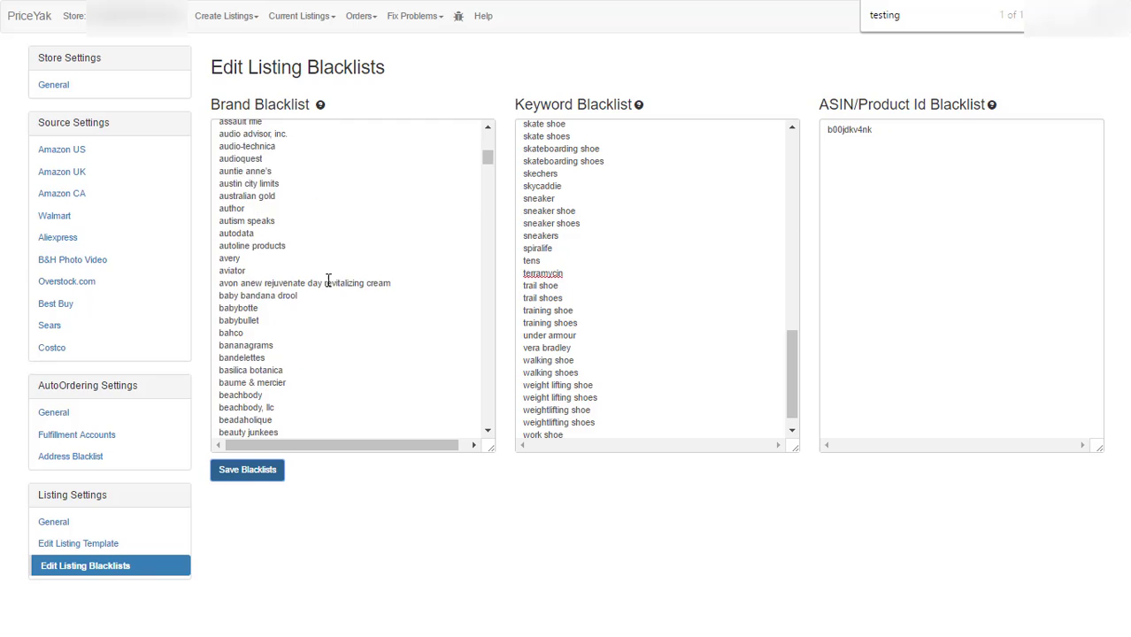
{"action": "scroll", "coordinate": [334, 278], "scroll_direction": "down", "scroll_amount": 18}
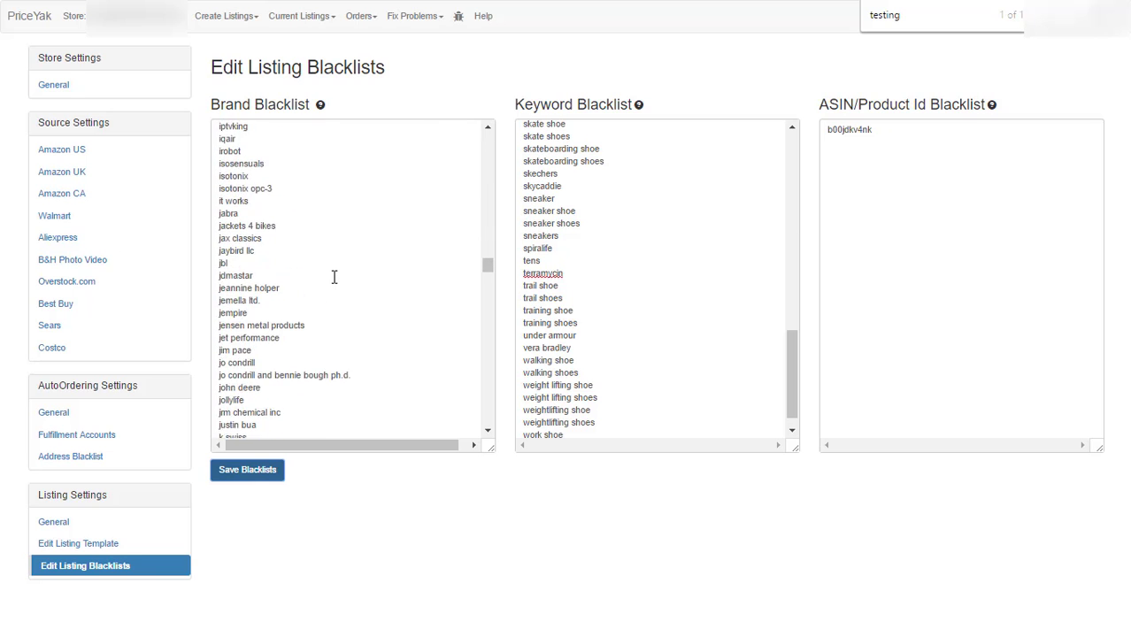
{"action": "scroll", "coordinate": [334, 278], "scroll_direction": "down", "scroll_amount": 20}
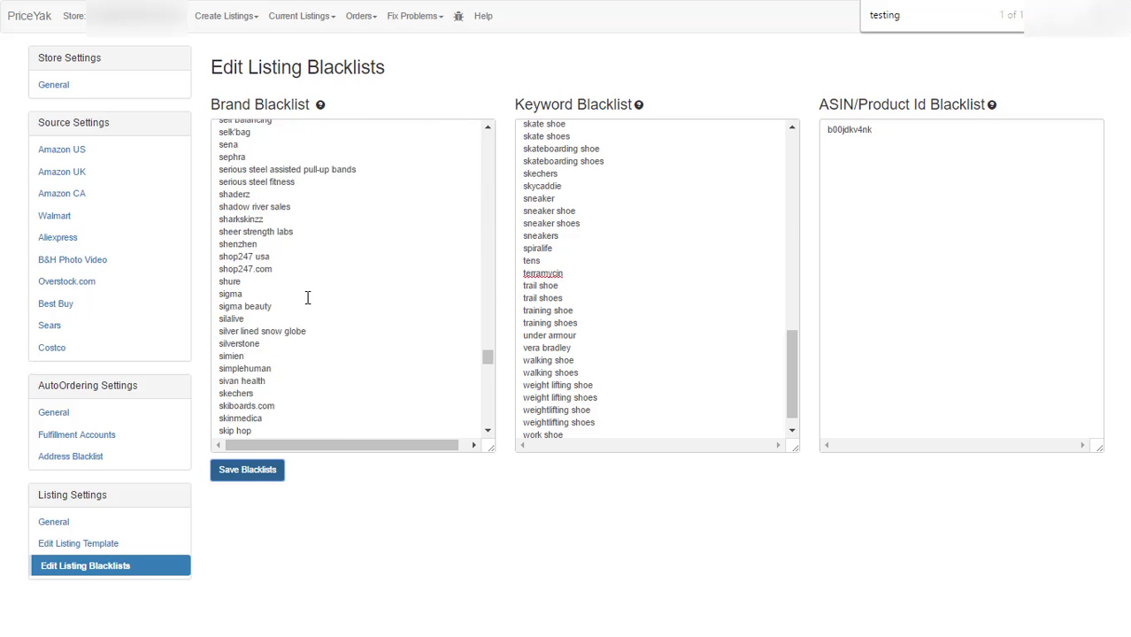
{"action": "scroll", "coordinate": [307, 296], "scroll_direction": "down", "scroll_amount": 5}
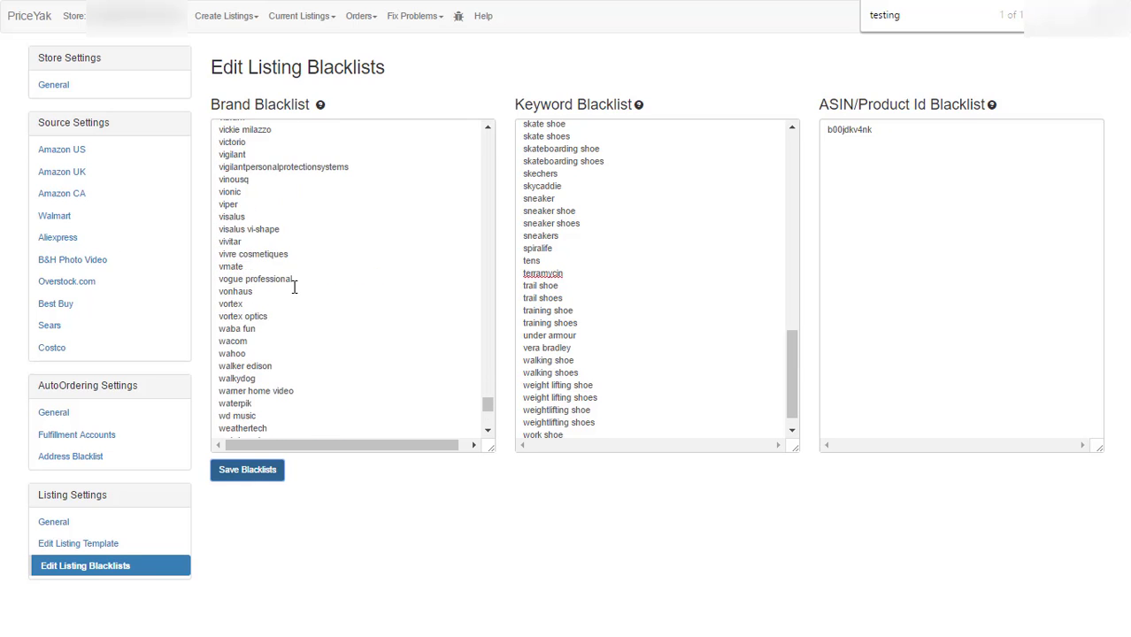
{"action": "scroll", "coordinate": [289, 283], "scroll_direction": "up", "scroll_amount": 15}
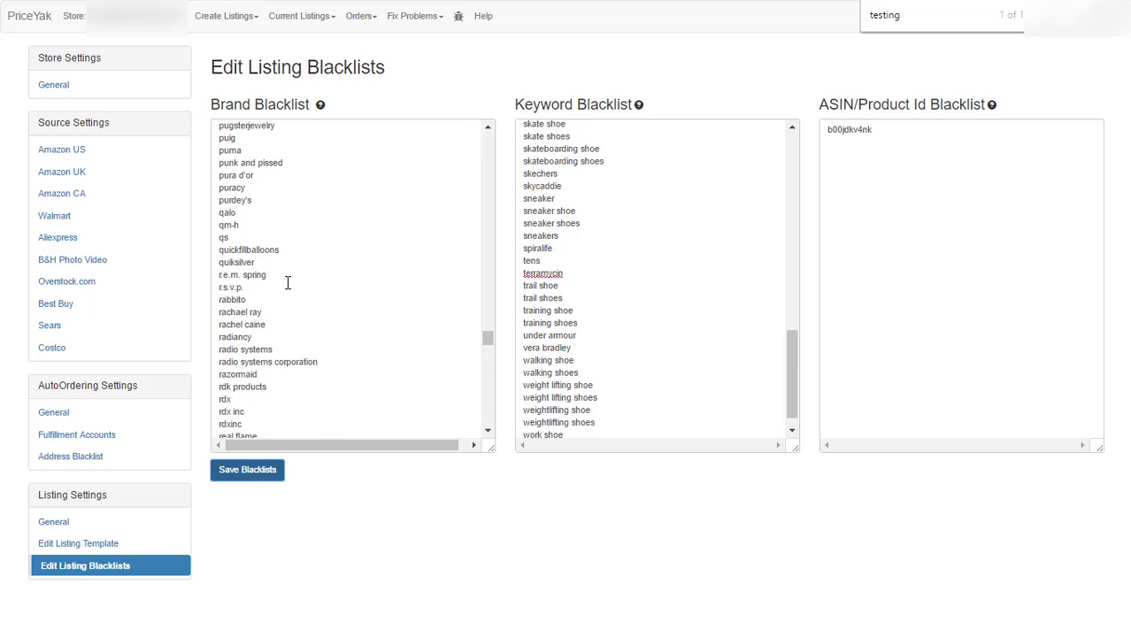
{"action": "scroll", "coordinate": [286, 279], "scroll_direction": "up", "scroll_amount": 20}
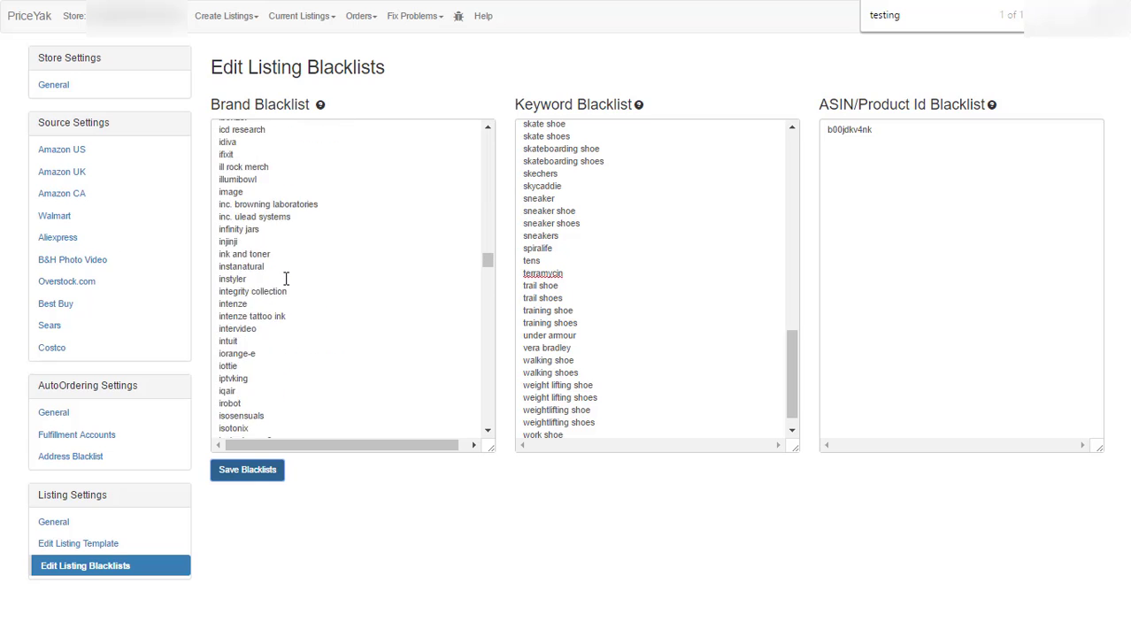
{"action": "scroll", "coordinate": [286, 279], "scroll_direction": "up", "scroll_amount": 20}
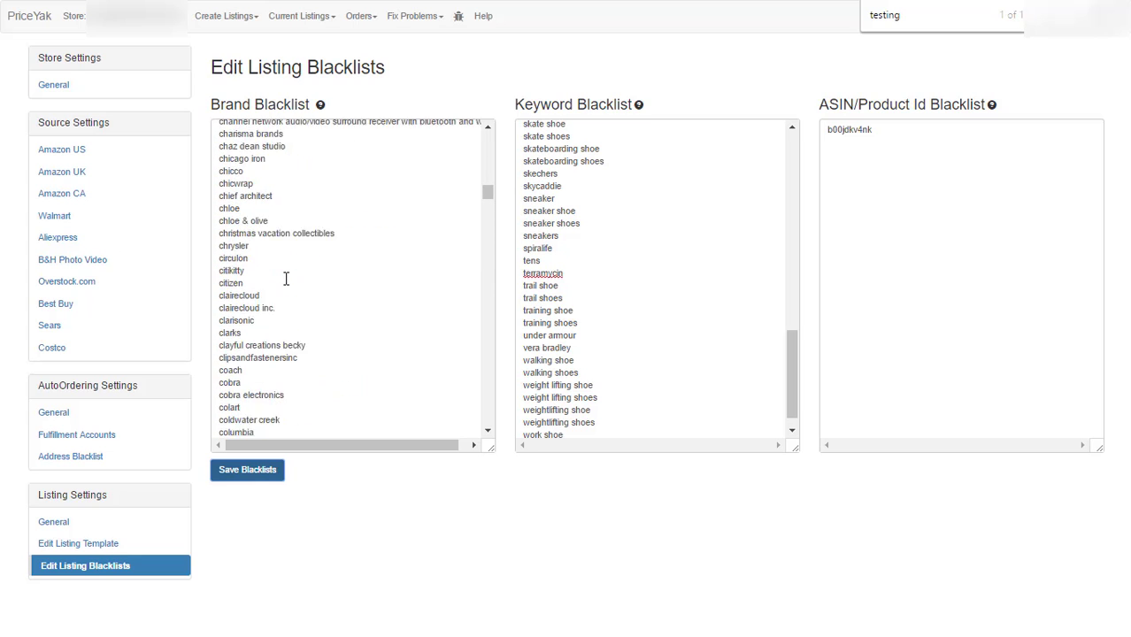
{"action": "scroll", "coordinate": [286, 278], "scroll_direction": "up", "scroll_amount": 20}
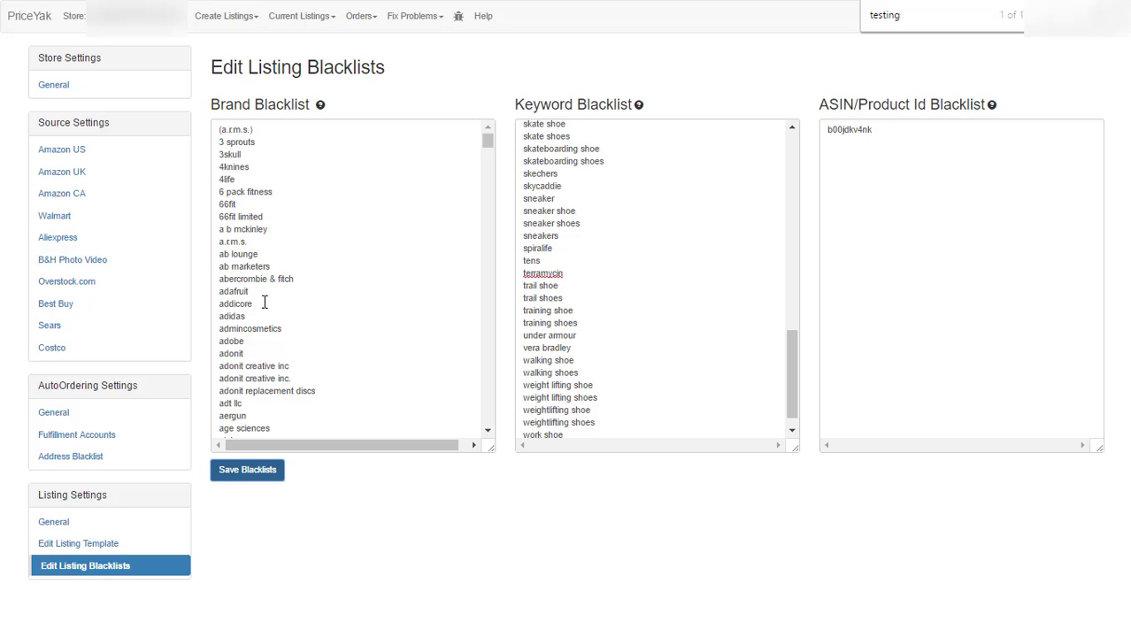
{"action": "double_click", "coordinate": [236, 317]}
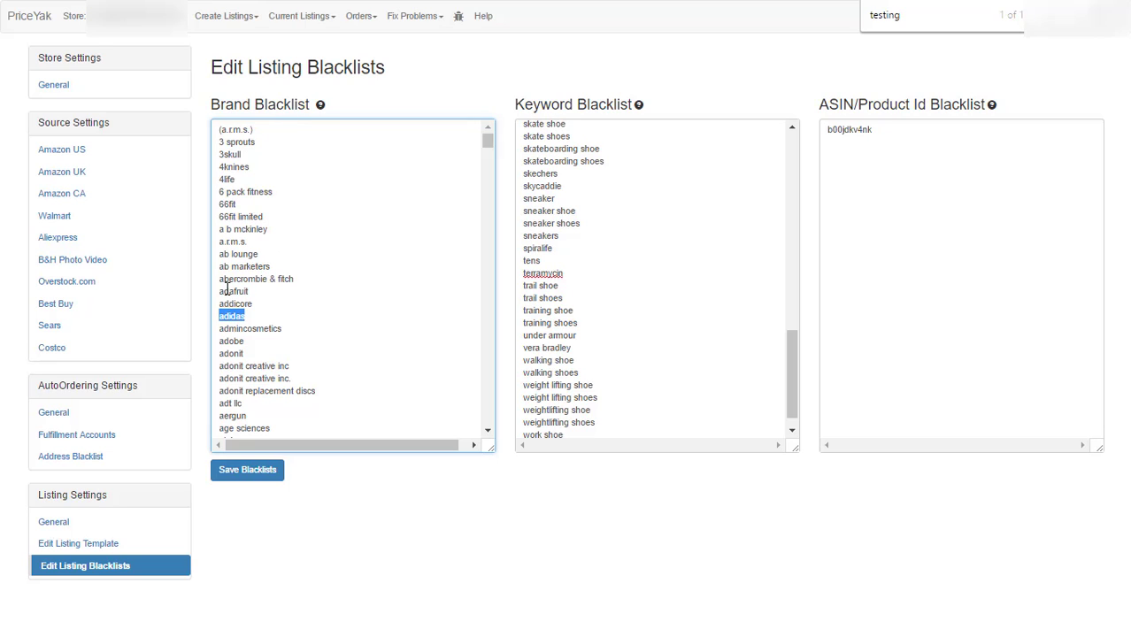
{"action": "left_click", "coordinate": [235, 324]}
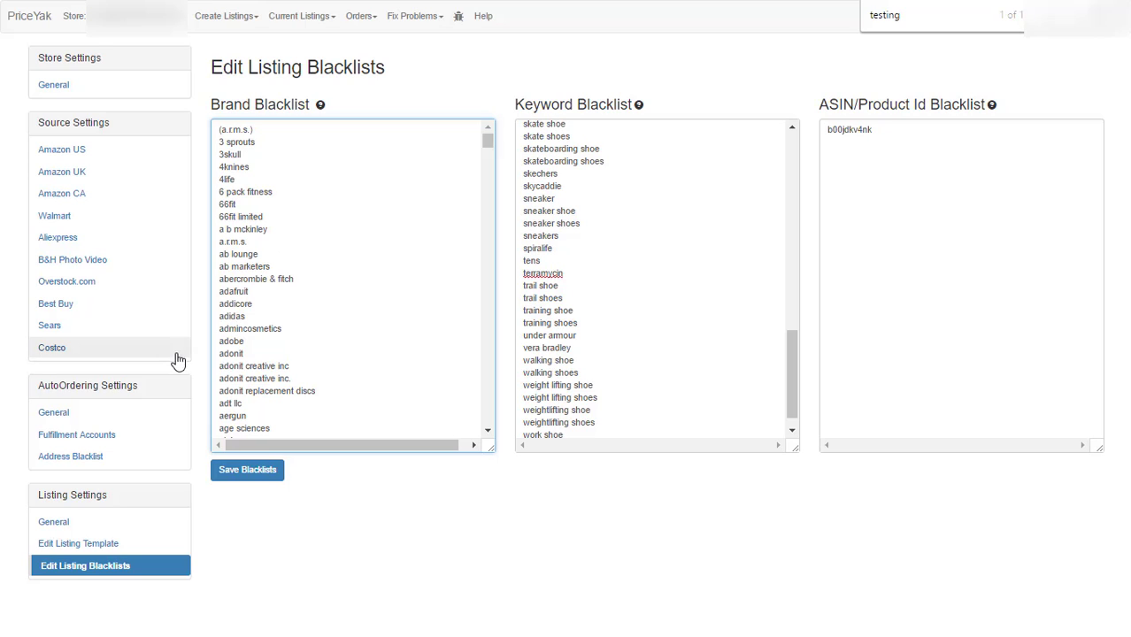
{"action": "double_click", "coordinate": [235, 317]}
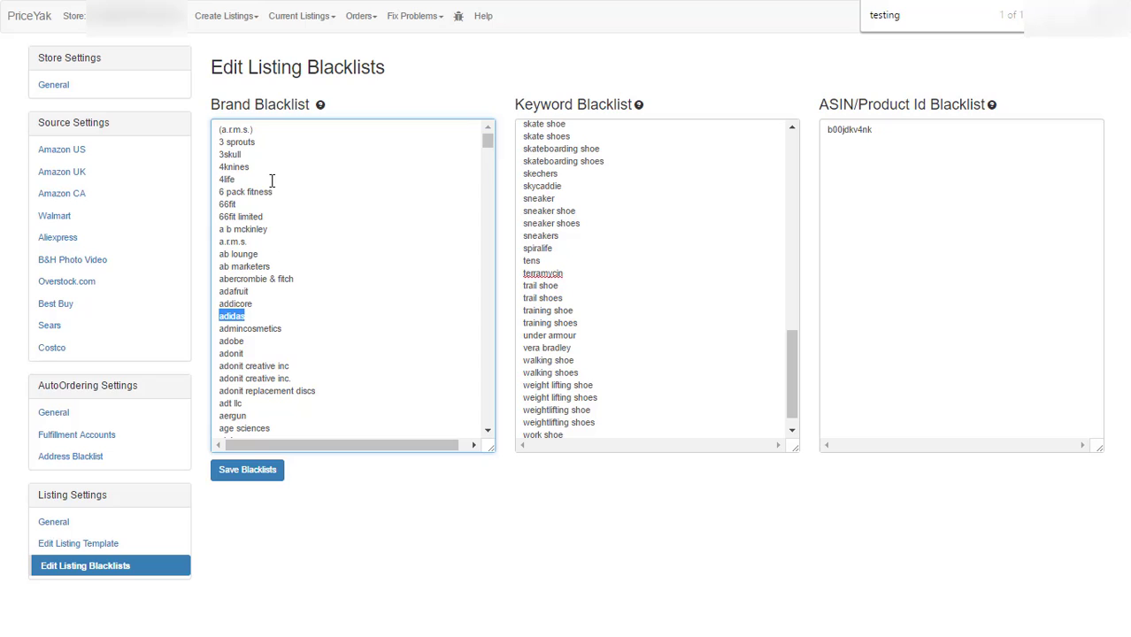
Look through the whole Keyword Blacklist, highlighting its "3 sprouts" entry.
{"action": "left_click", "coordinate": [554, 222]}
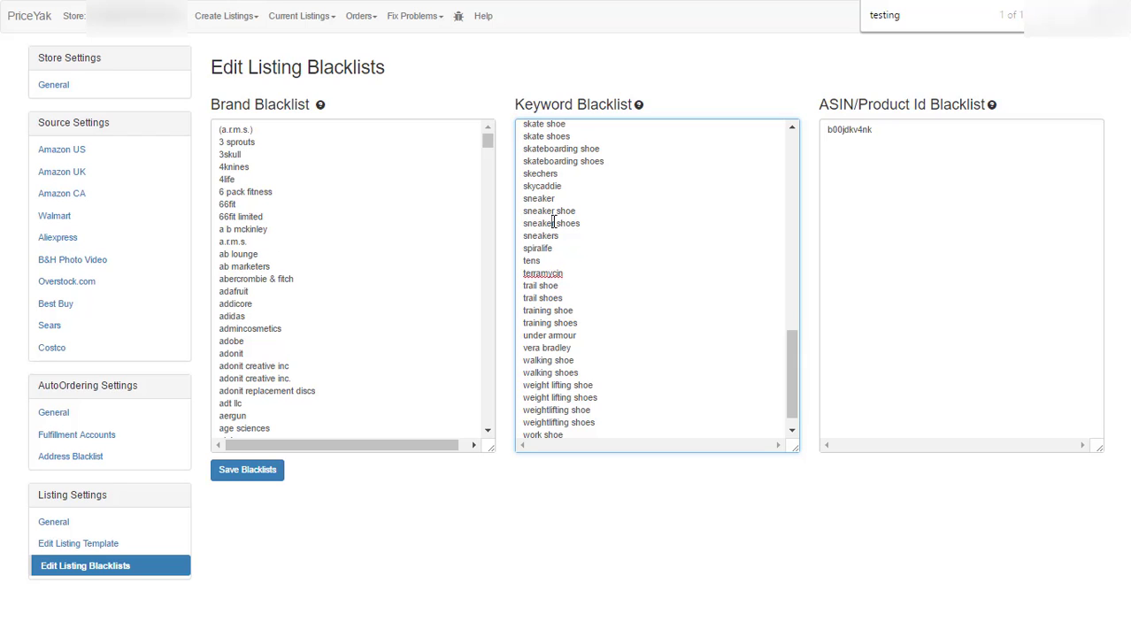
{"action": "scroll", "coordinate": [579, 256], "scroll_direction": "up", "scroll_amount": 8}
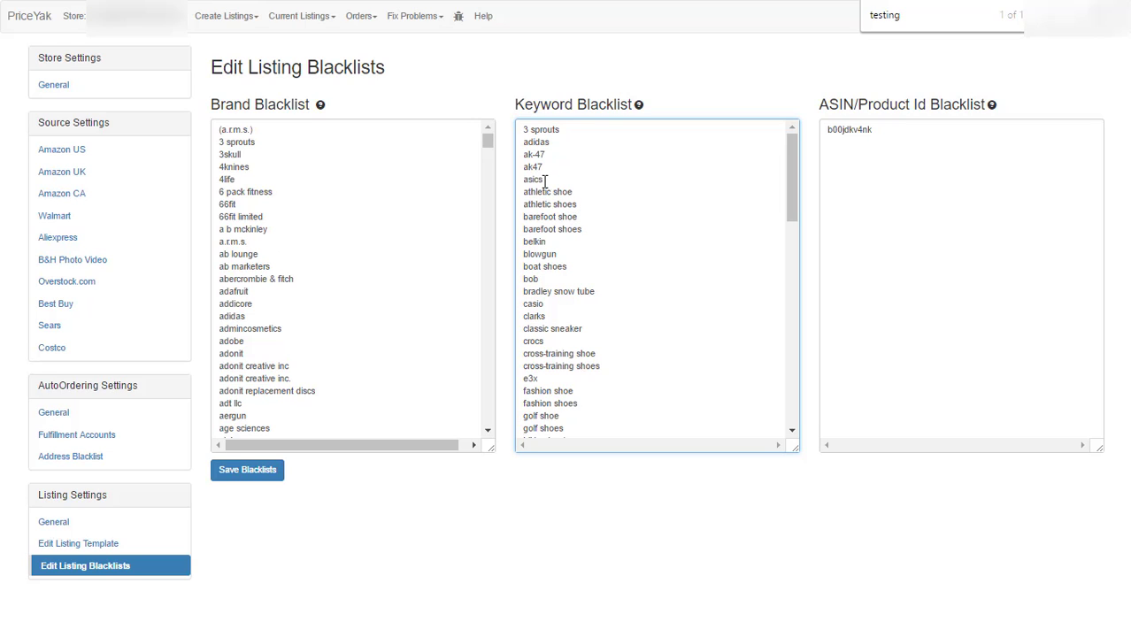
{"action": "triple_click", "coordinate": [541, 131]}
{"action": "scroll", "coordinate": [580, 213], "scroll_direction": "down", "scroll_amount": 5}
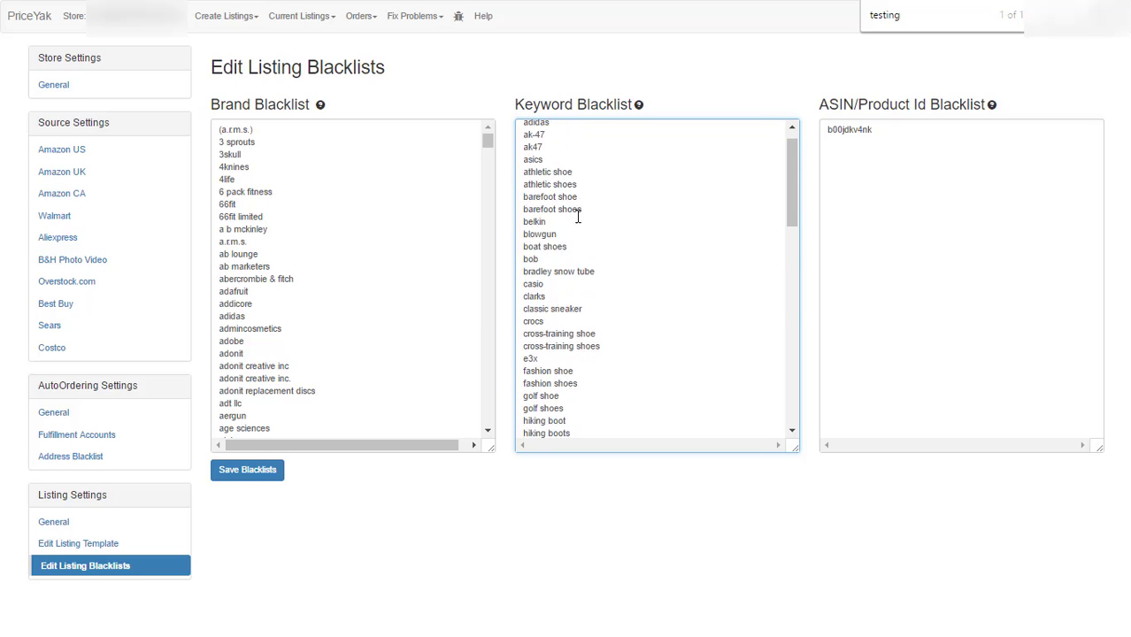
{"action": "scroll", "coordinate": [578, 216], "scroll_direction": "up", "scroll_amount": 5}
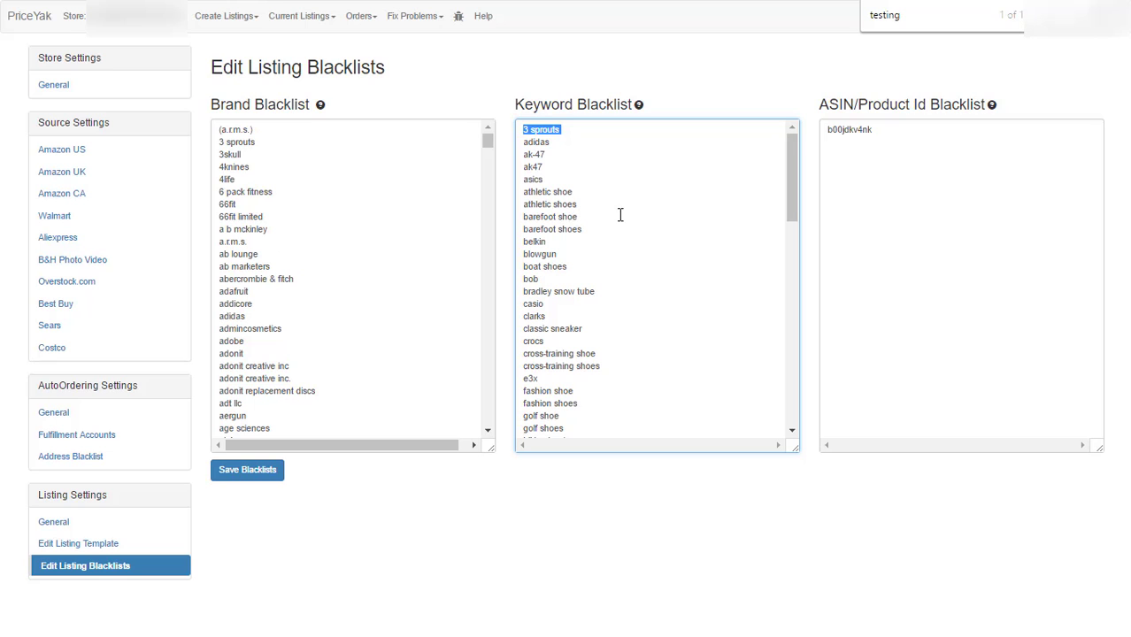
{"action": "scroll", "coordinate": [571, 246], "scroll_direction": "down", "scroll_amount": 10}
{"action": "scroll", "coordinate": [576, 249], "scroll_direction": "up", "scroll_amount": 10}
{"action": "scroll", "coordinate": [611, 248], "scroll_direction": "down", "scroll_amount": 10}
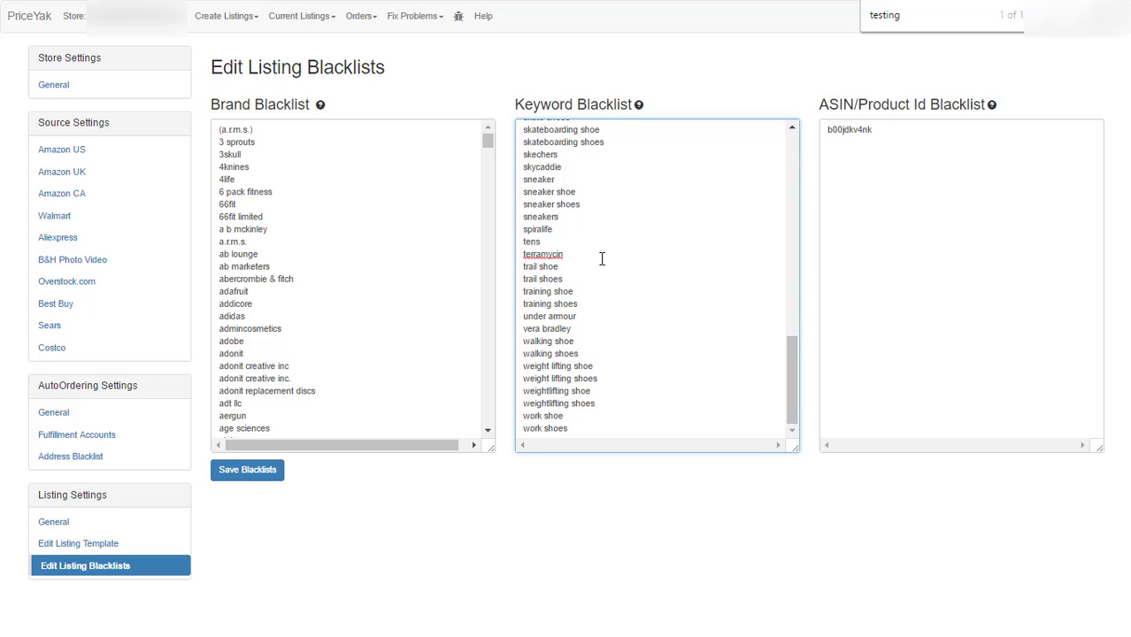
{"action": "scroll", "coordinate": [602, 257], "scroll_direction": "up", "scroll_amount": 10}
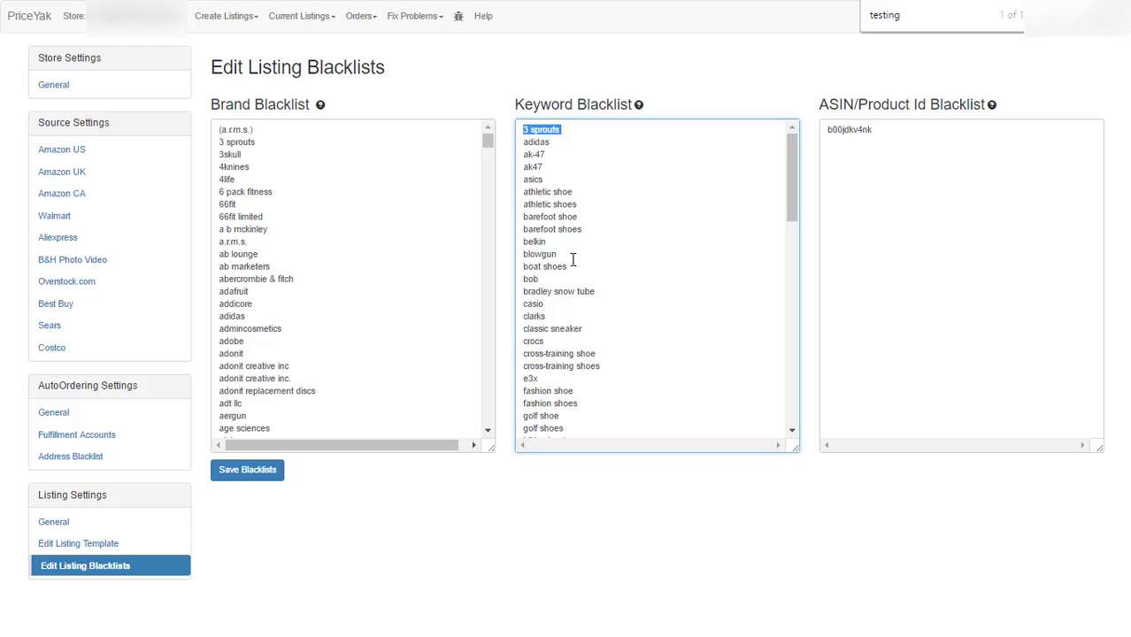
Add the keyword variants "ak47", "ak 47" and "ak-47" on separate lines below "blowgun" in the Keyword Blacklist and save the blacklists.
{"action": "left_click", "coordinate": [577, 254]}
{"action": "key", "text": "Return"}
{"action": "type", "text": "ak"}
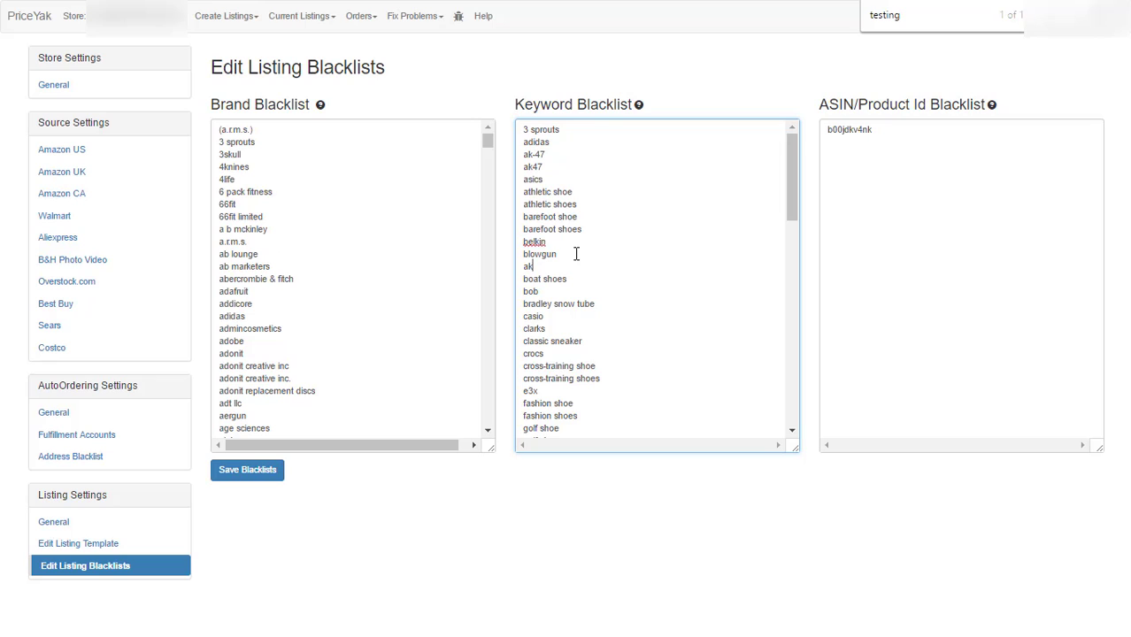
{"action": "type", "text": "47"}
{"action": "key", "text": "Return"}
{"action": "type", "text": "ak"}
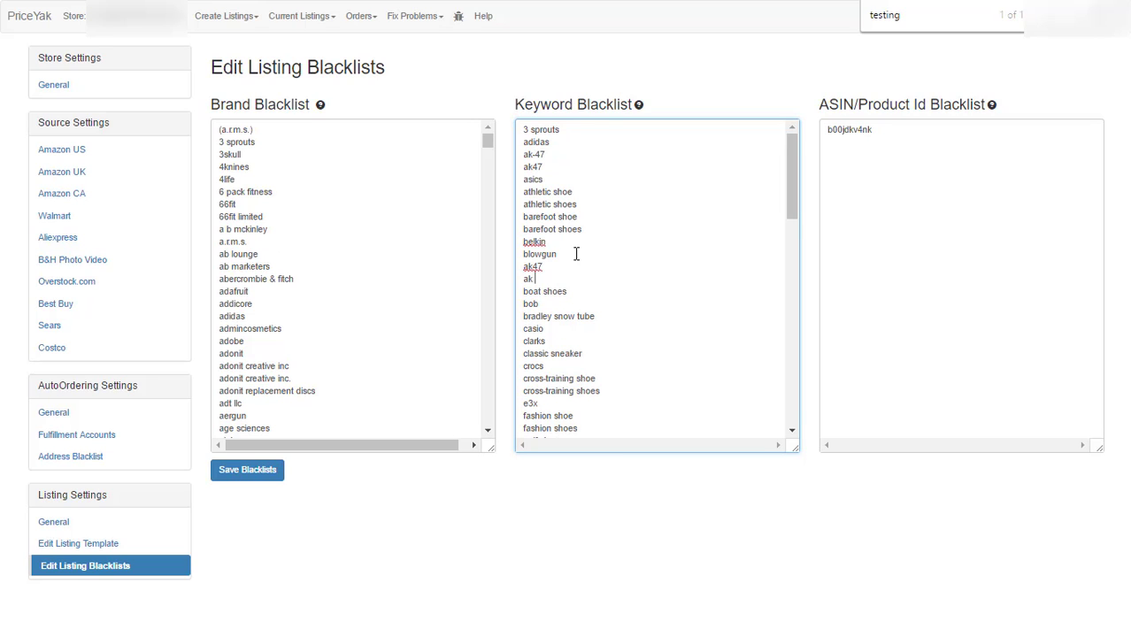
{"action": "type", "text": " 47"}
{"action": "key", "text": "Return"}
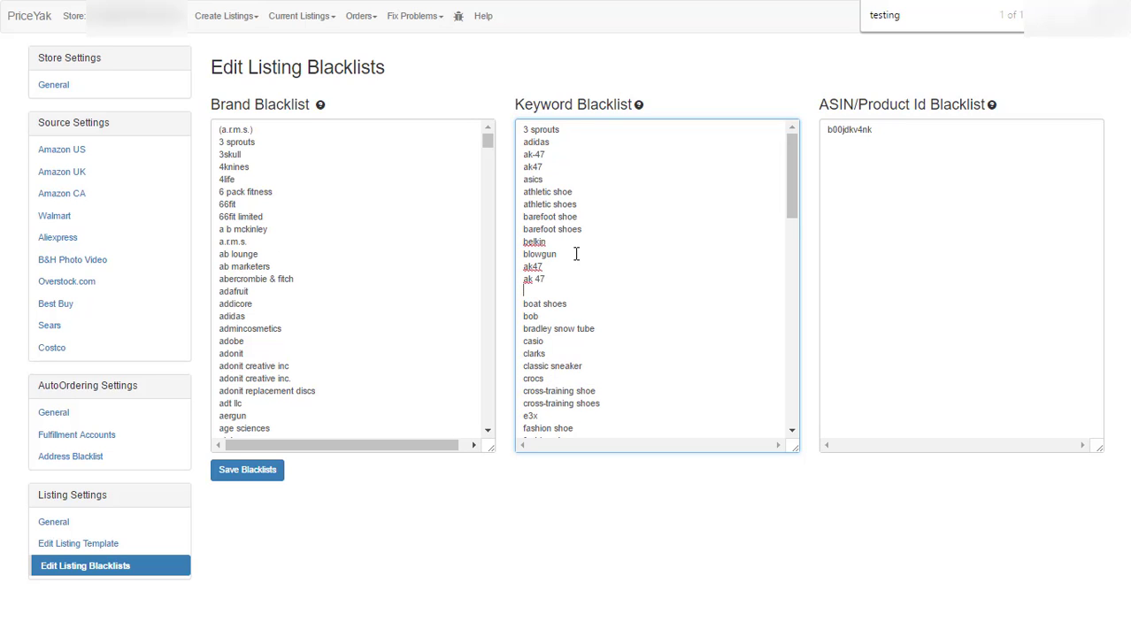
{"action": "type", "text": "ak-47"}
{"action": "left_click", "coordinate": [265, 474]}
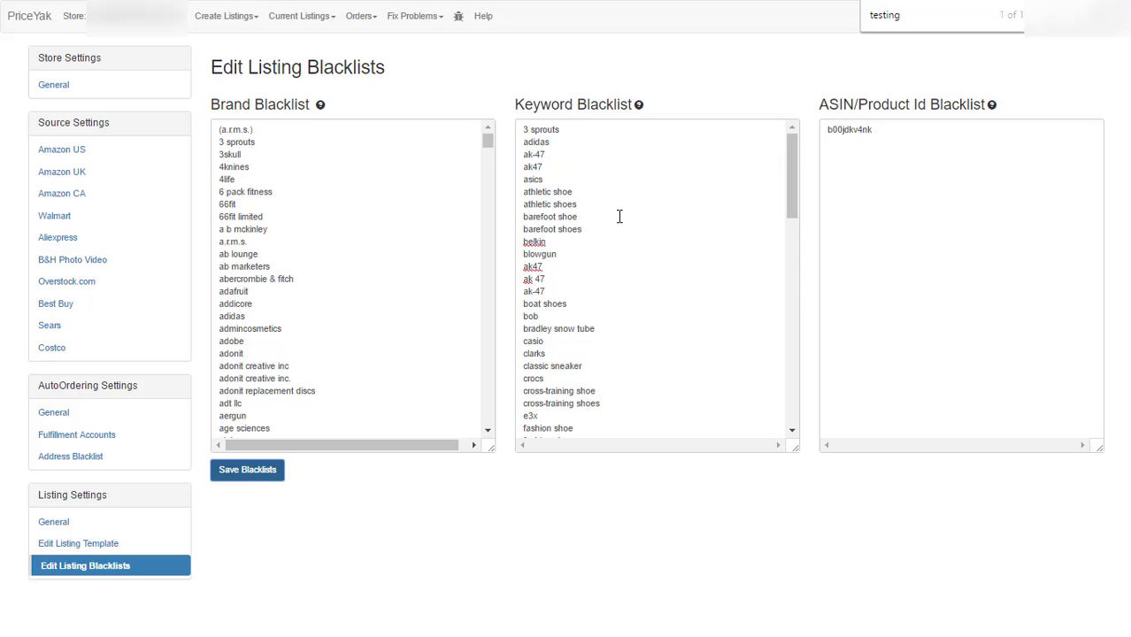
{"action": "scroll", "coordinate": [615, 239], "scroll_direction": "down", "scroll_amount": 3}
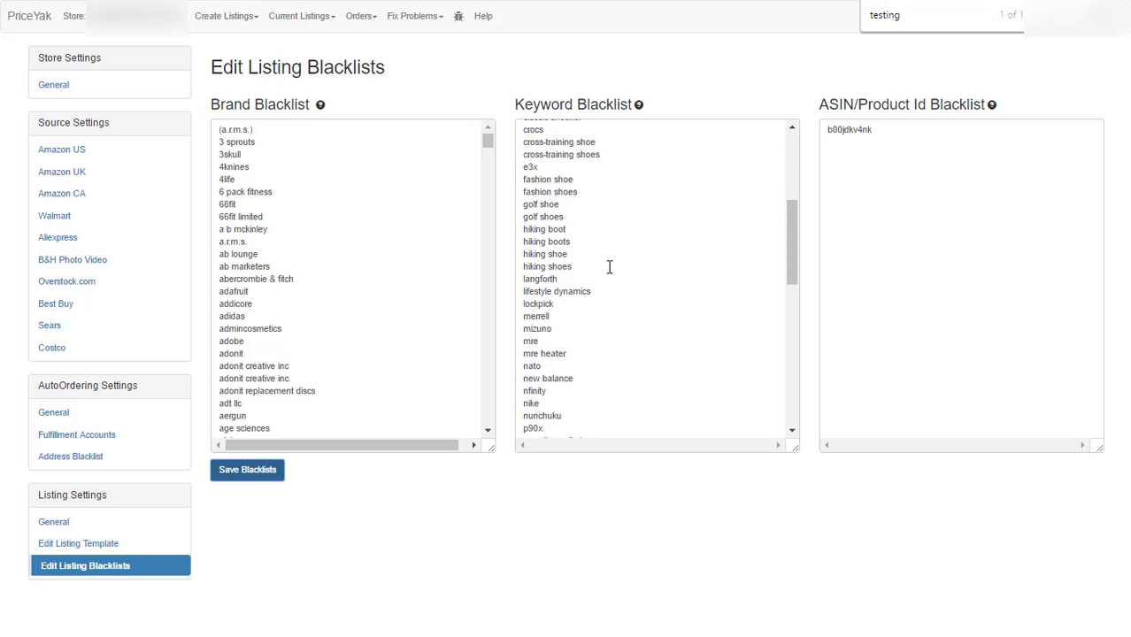
{"action": "scroll", "coordinate": [609, 265], "scroll_direction": "up", "scroll_amount": 3}
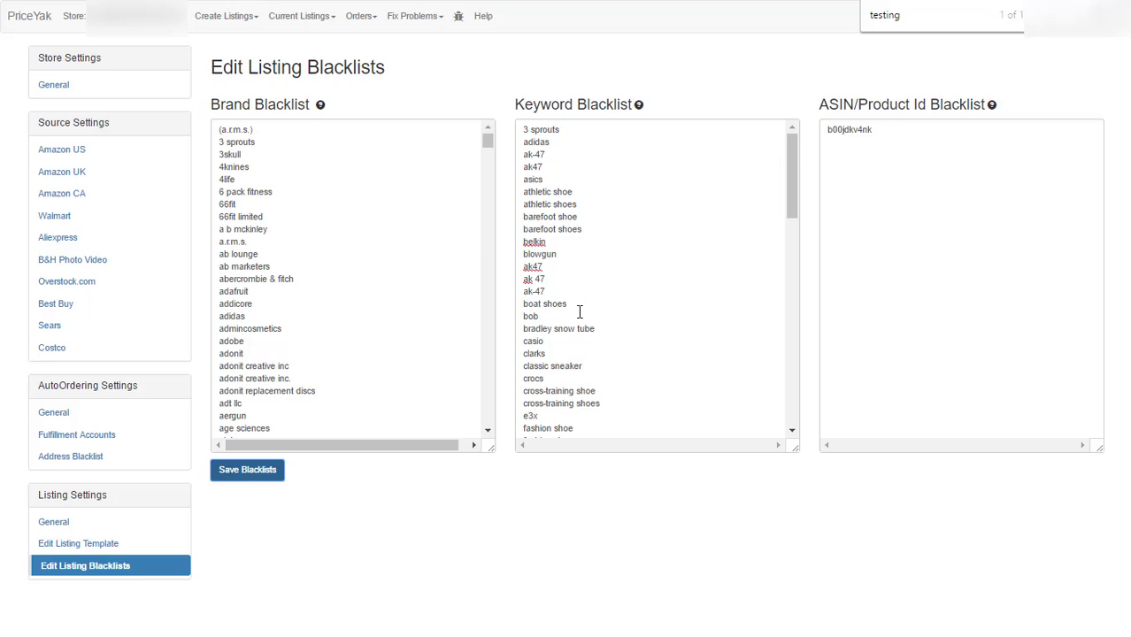
{"action": "scroll", "coordinate": [586, 297], "scroll_direction": "down", "scroll_amount": 1}
{"action": "scroll", "coordinate": [586, 292], "scroll_direction": "down", "scroll_amount": 4}
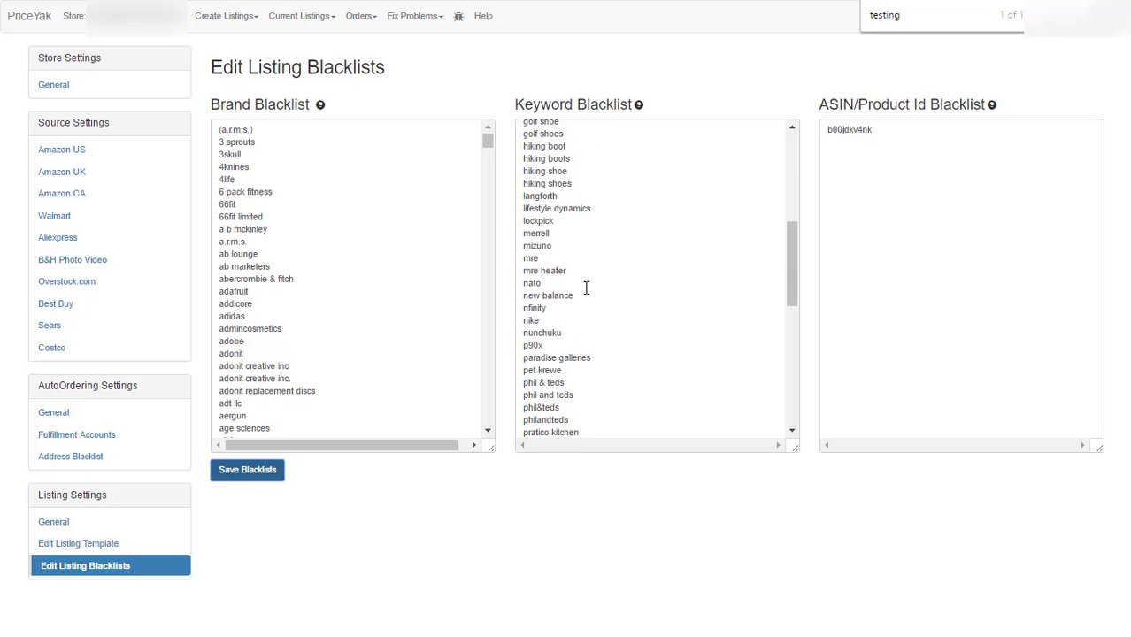